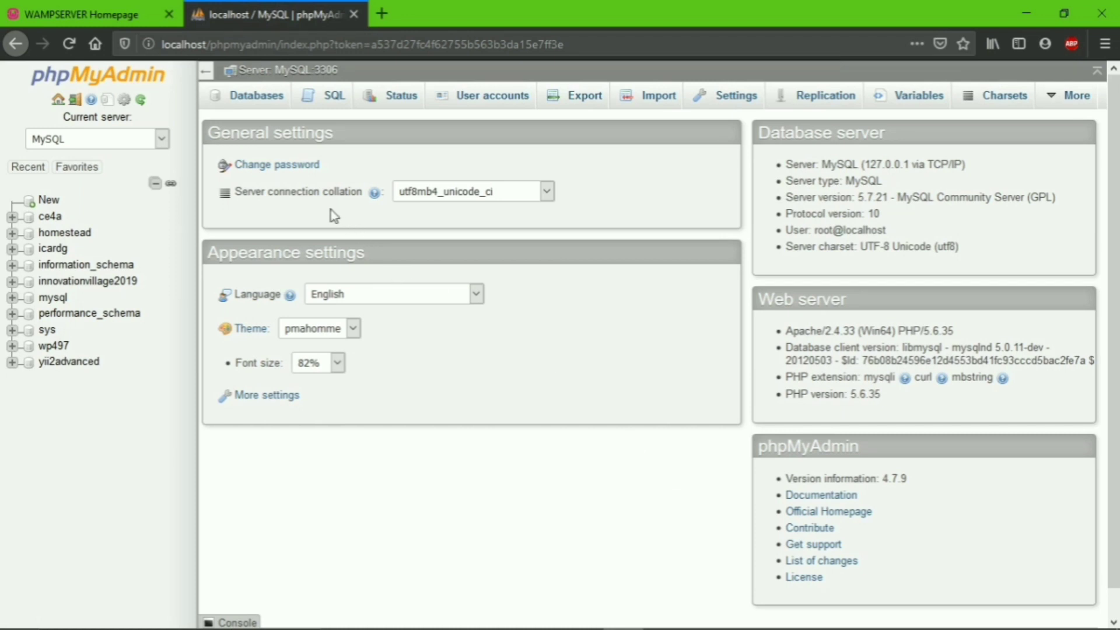
Create a new database named store, leaving its collation unspecified
left_click(259, 104)
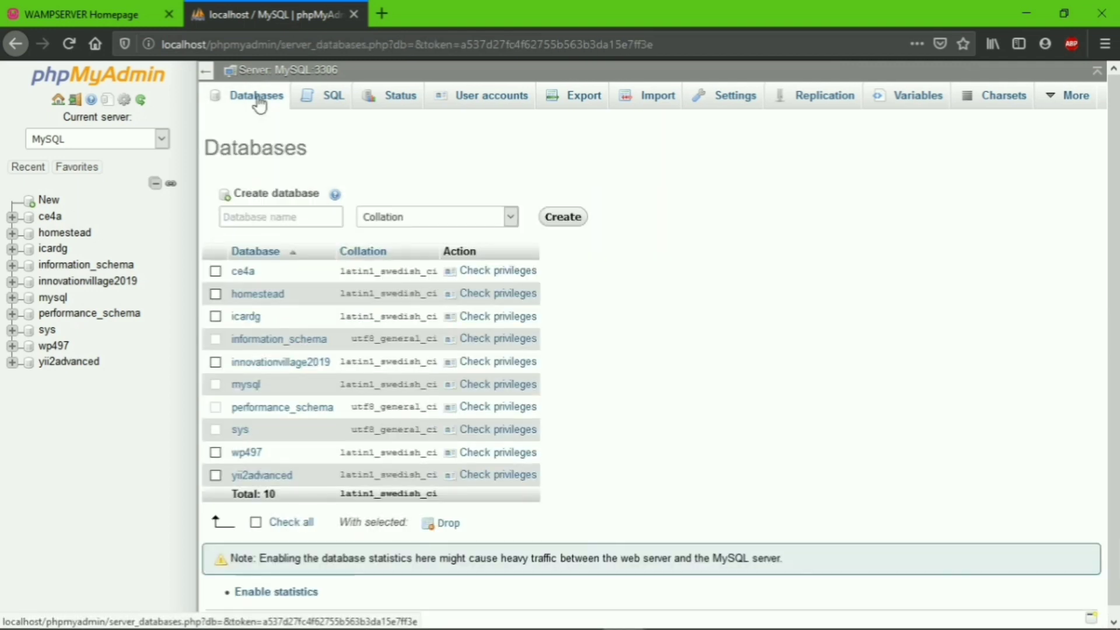
left_click(270, 217)
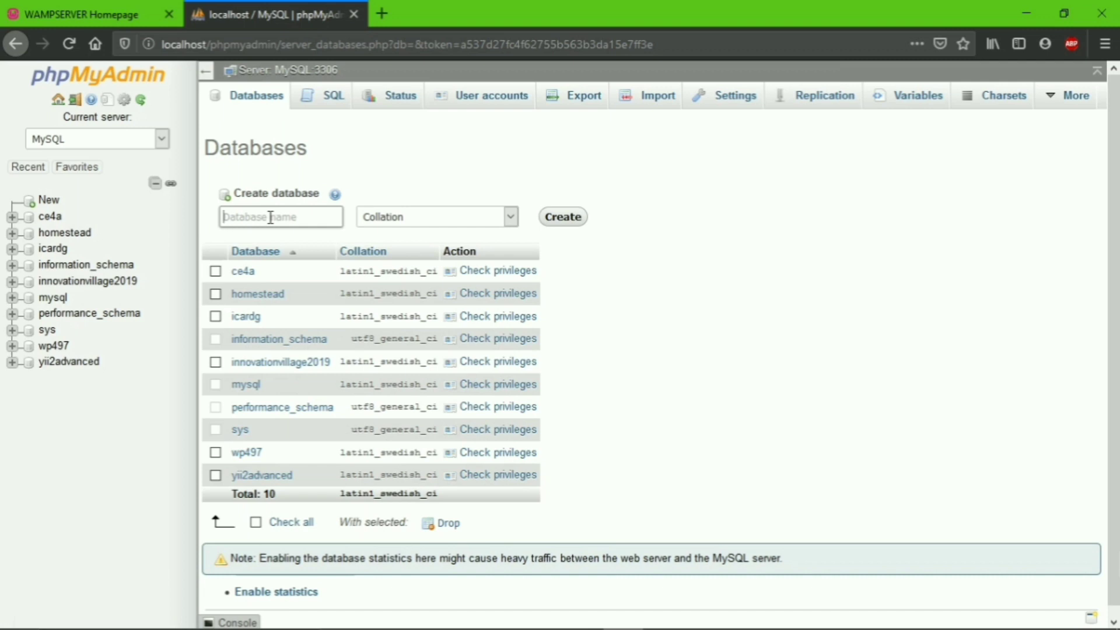
type("sto")
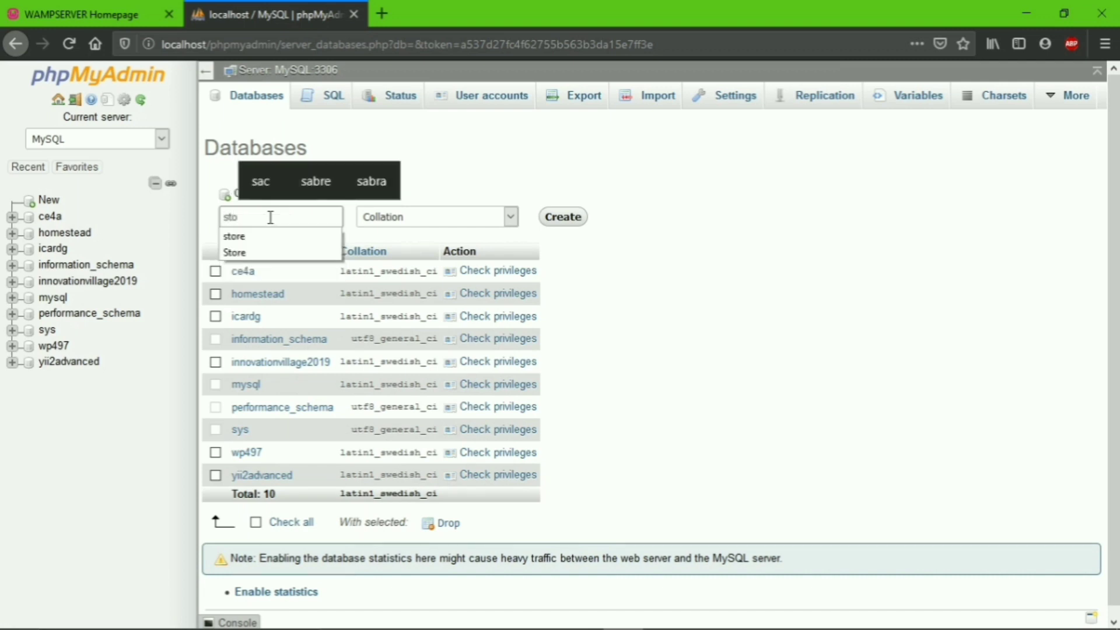
type("re")
left_click(526, 173)
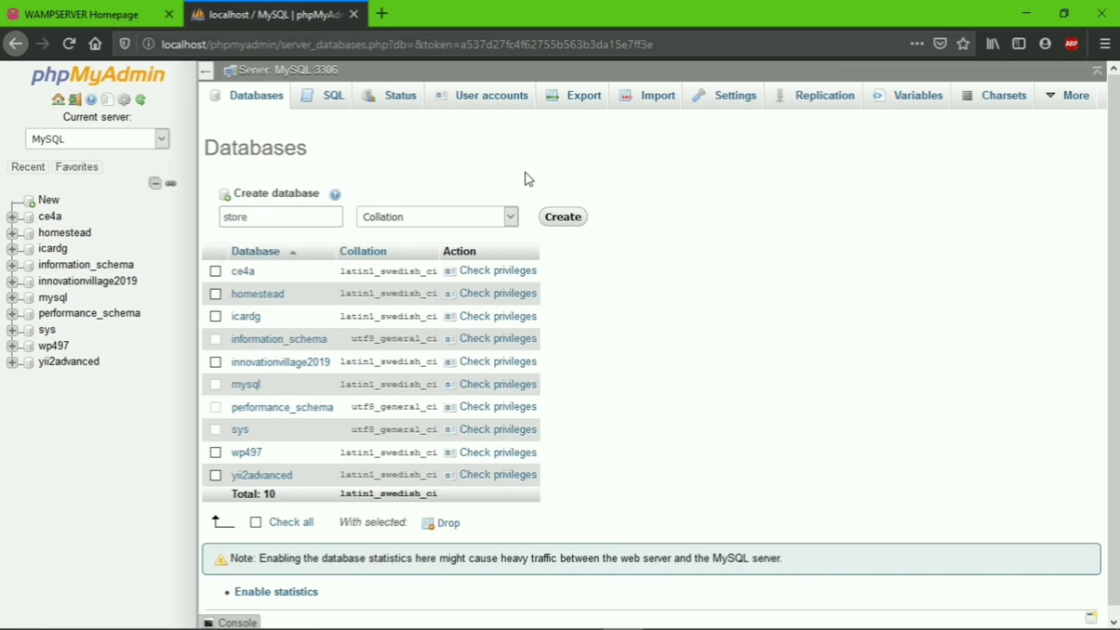
left_click(569, 213)
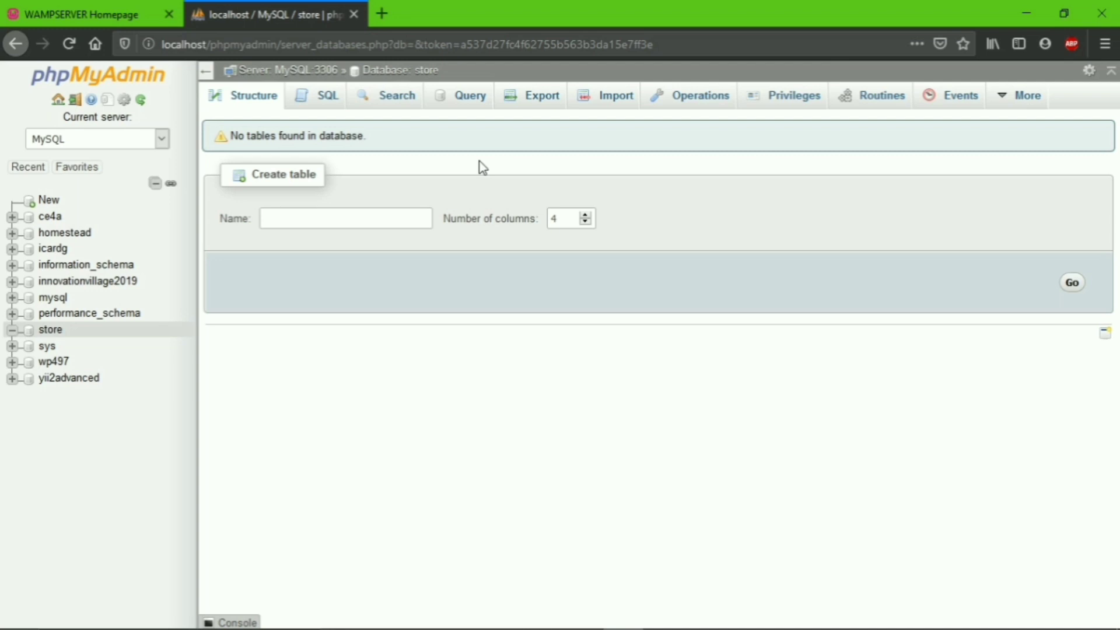
Start a new table named customer with 4 columns in the store database
left_click(390, 224)
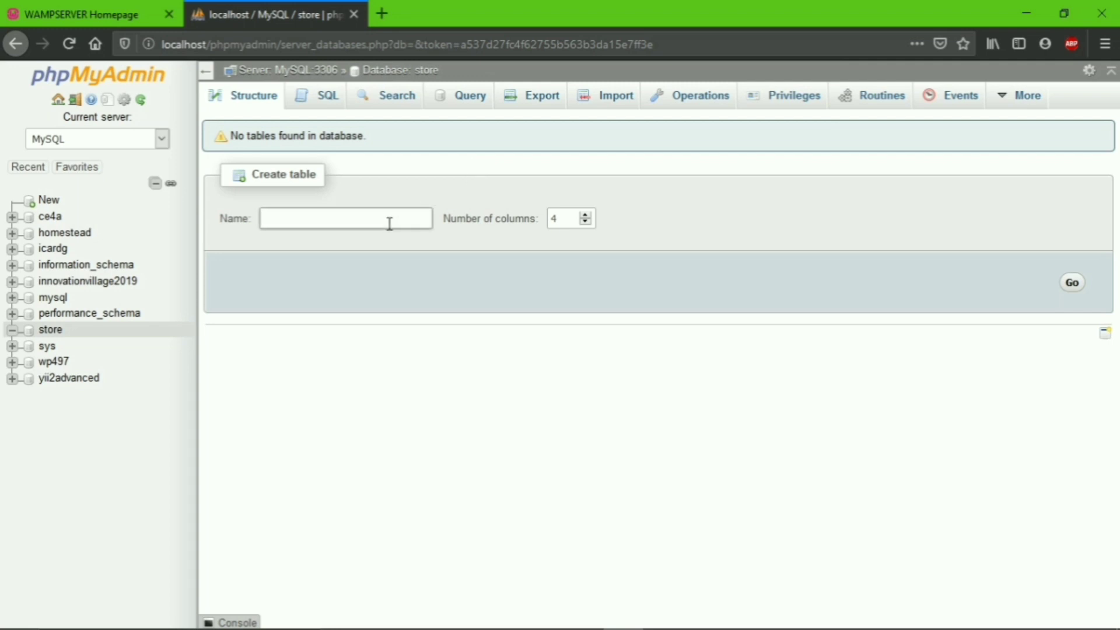
type("c")
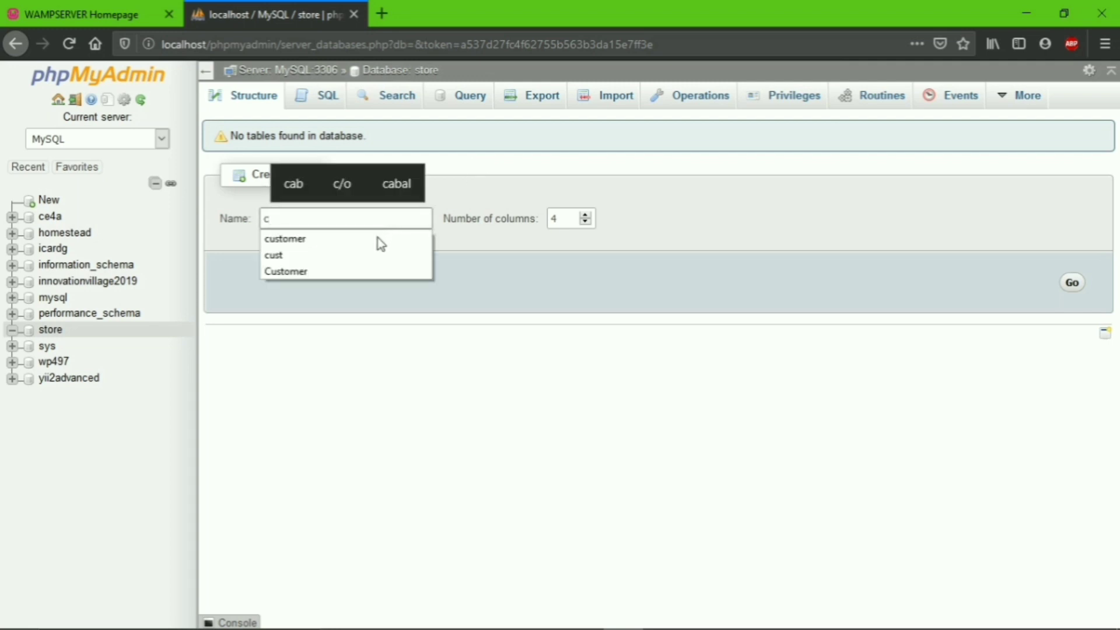
left_click(376, 237)
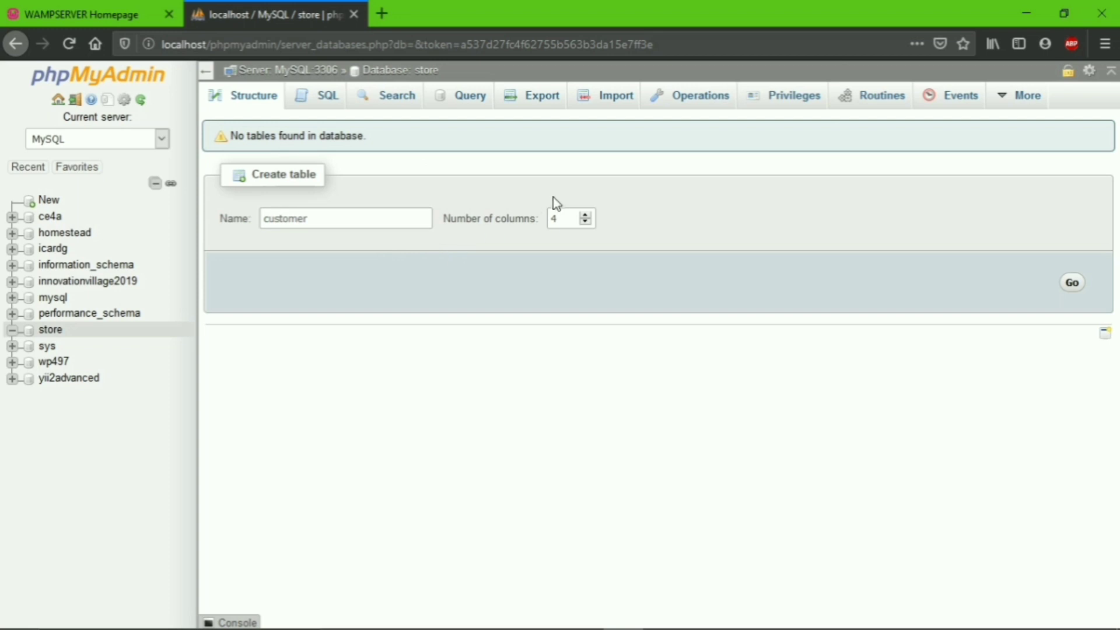
double_click(554, 218)
left_click(1071, 283)
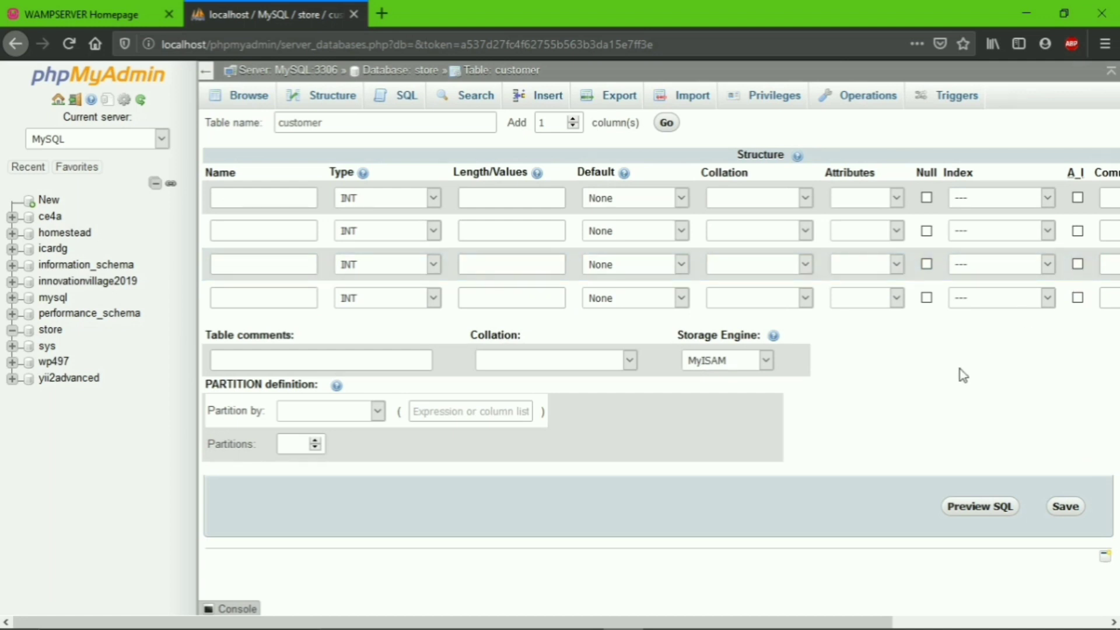
left_click(267, 197)
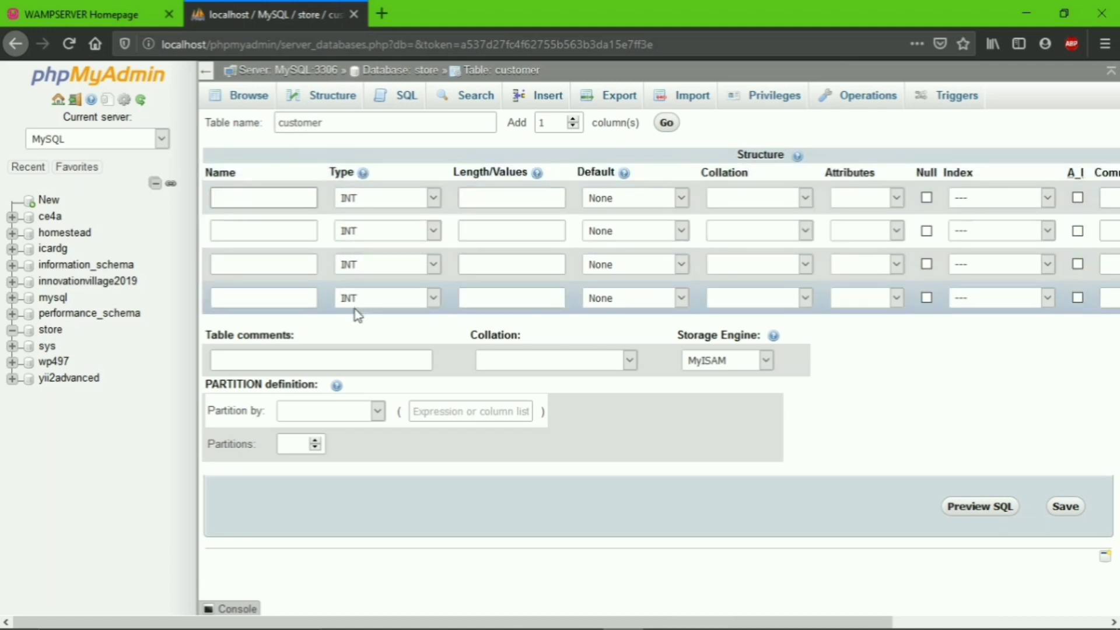
left_click(967, 199)
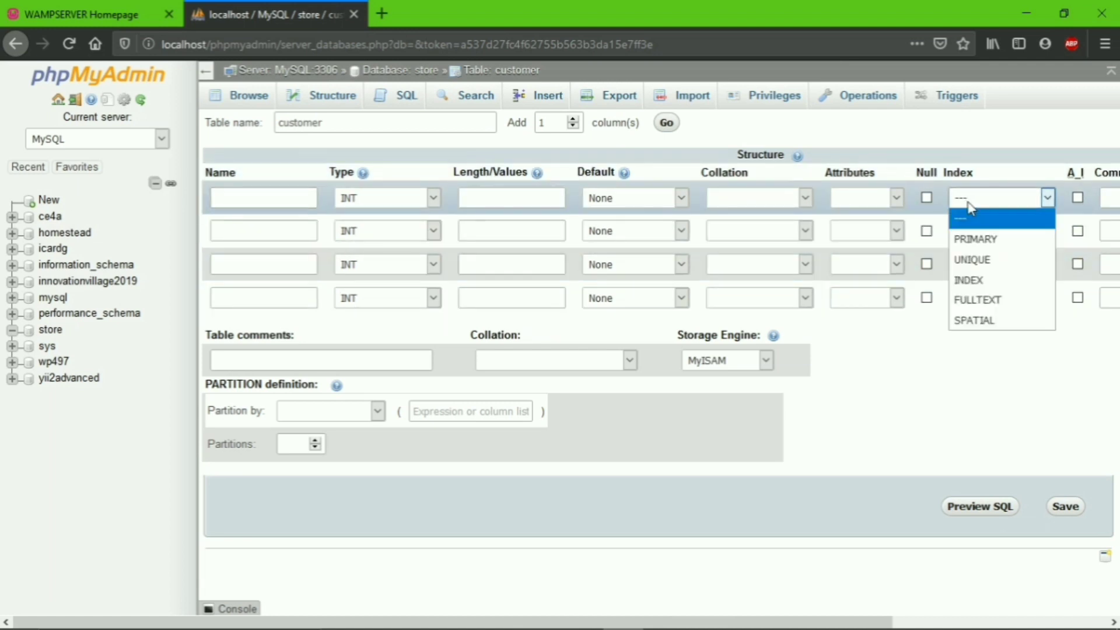
left_click(972, 420)
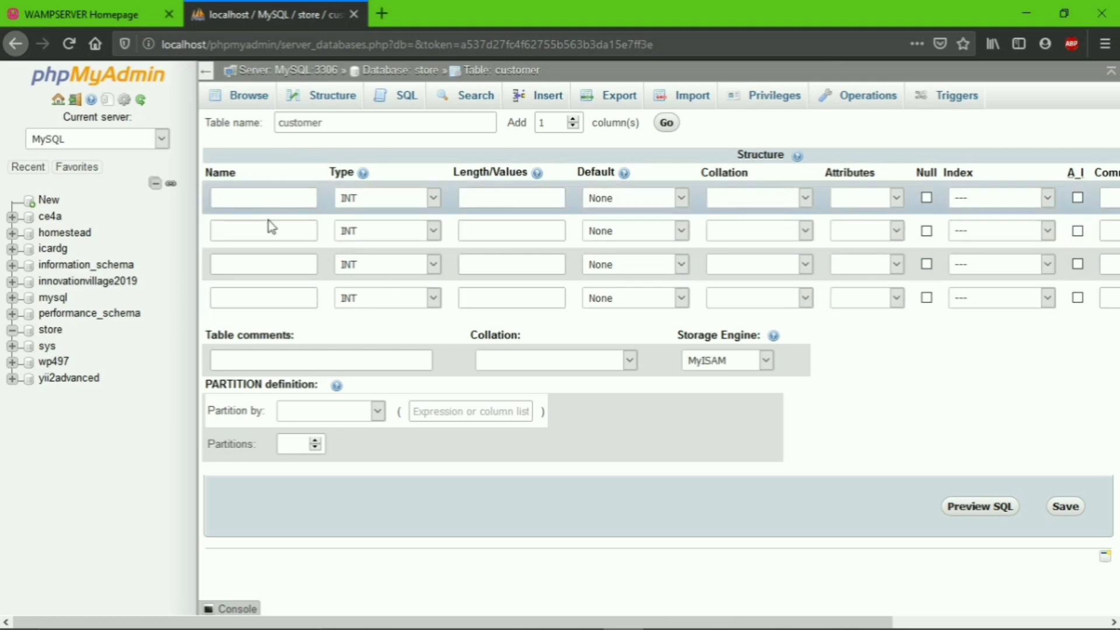
Define the first column as cust_no of type INT, with a PRIMARY index and auto-increment enabled
left_click(266, 201)
type("cu")
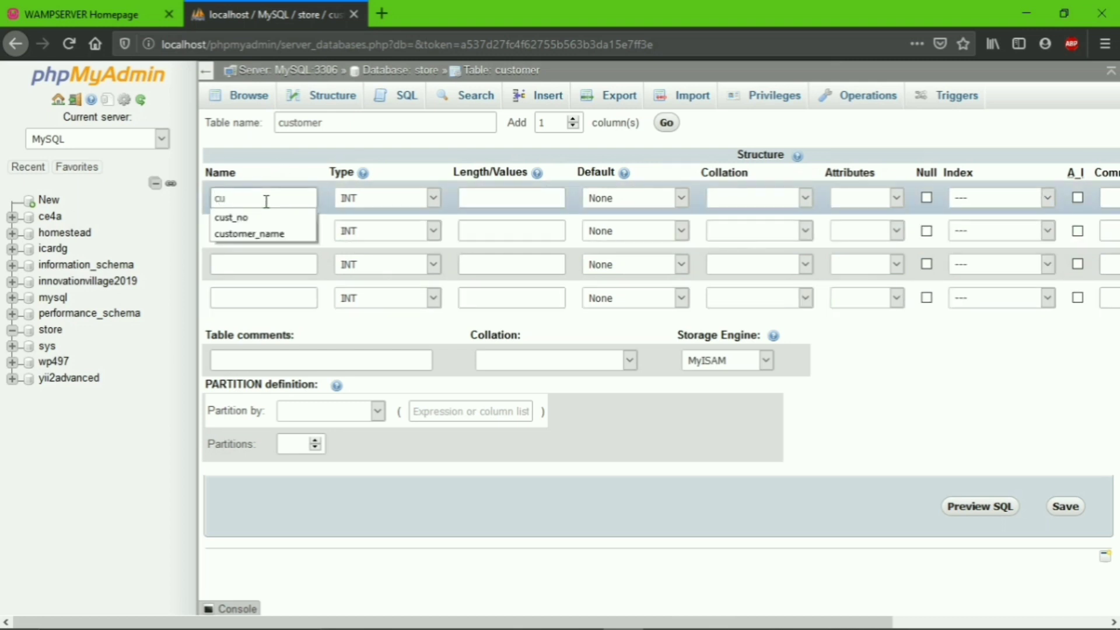
left_click(247, 219)
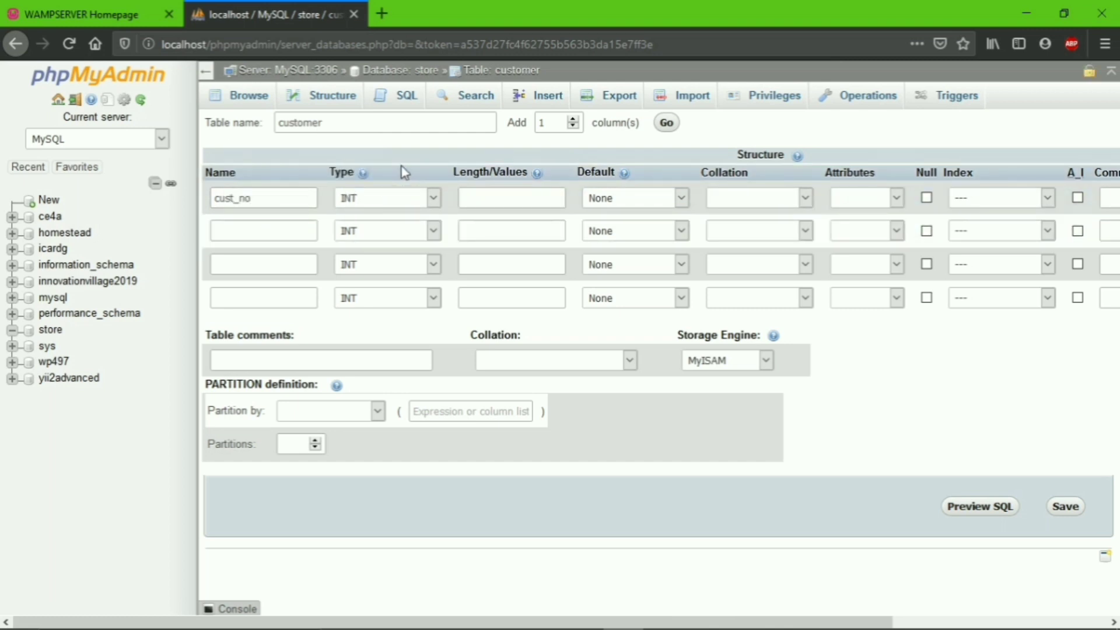
left_click(979, 202)
left_click(982, 237)
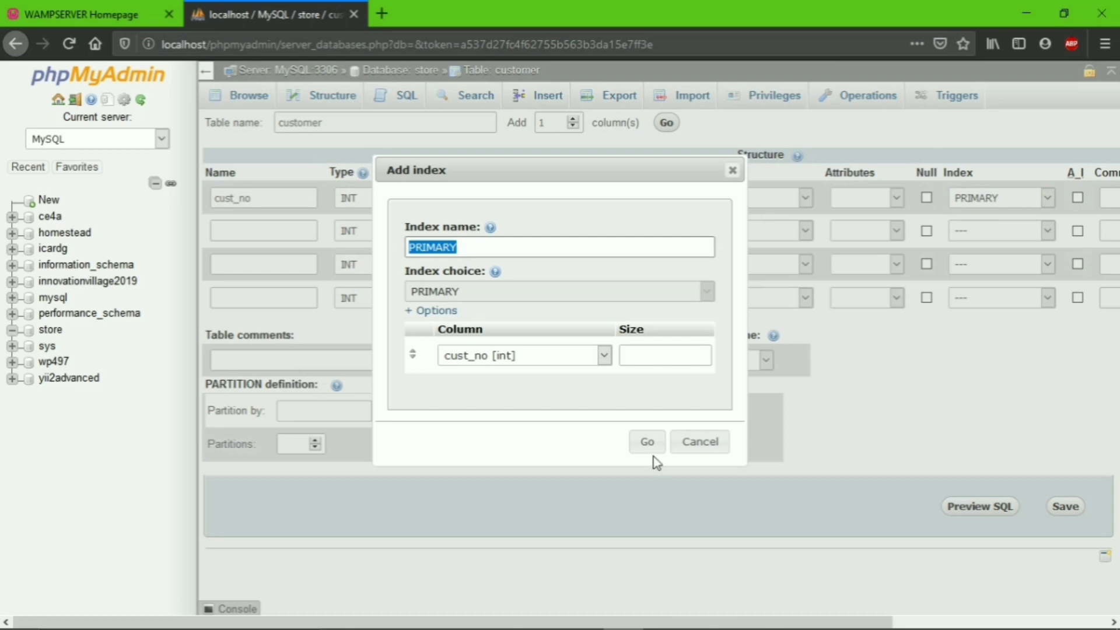
left_click(647, 444)
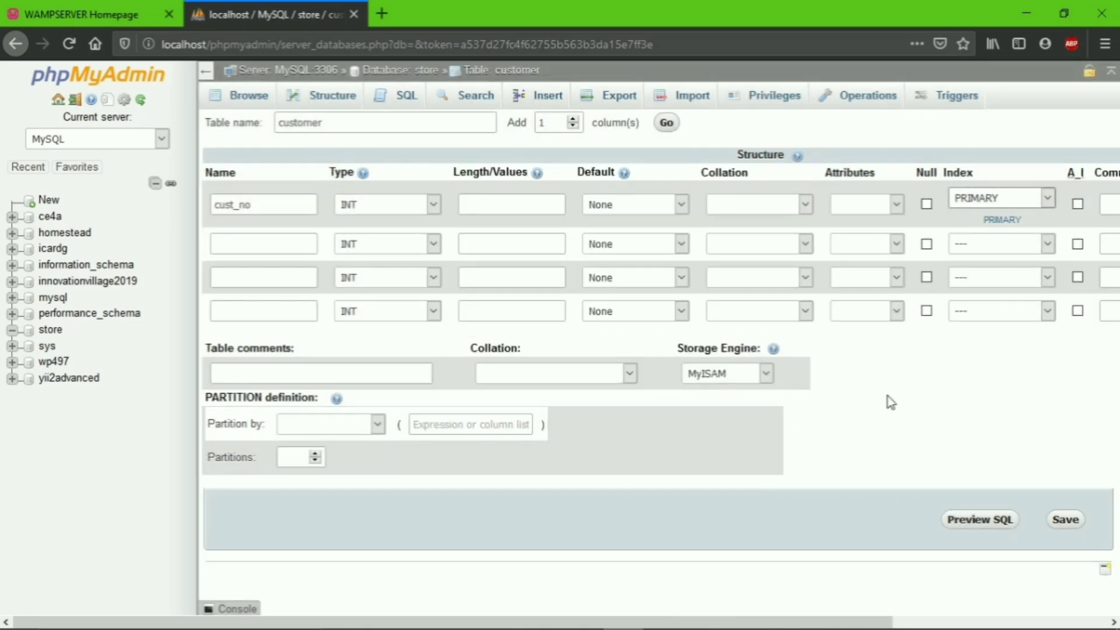
left_click(1078, 204)
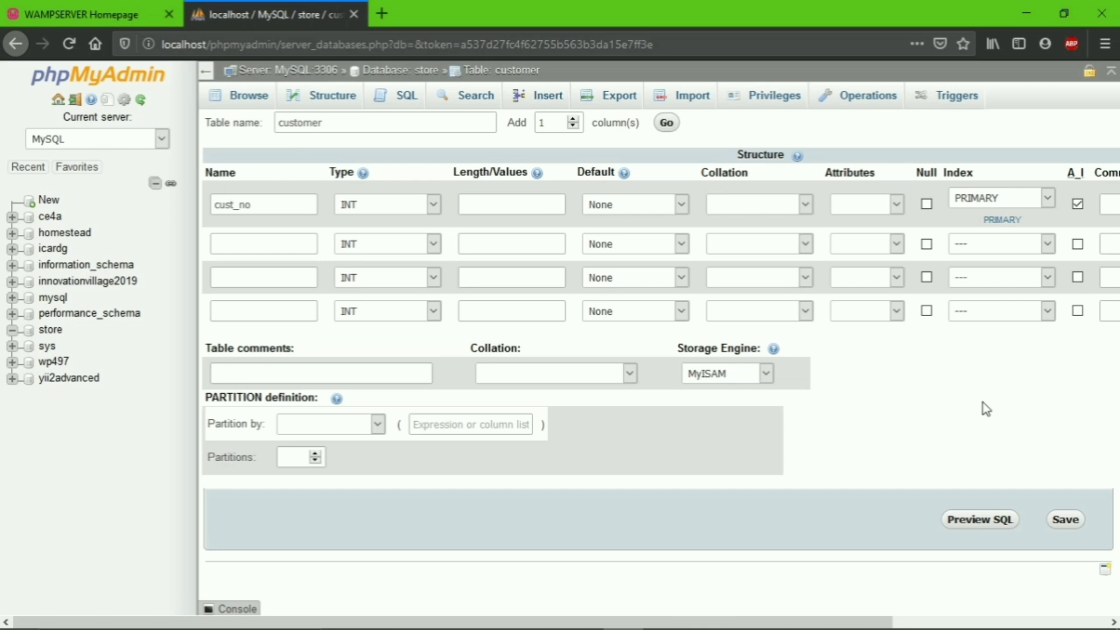
Define the second column as cust_name with type VARCHAR and length 30
left_click(287, 241)
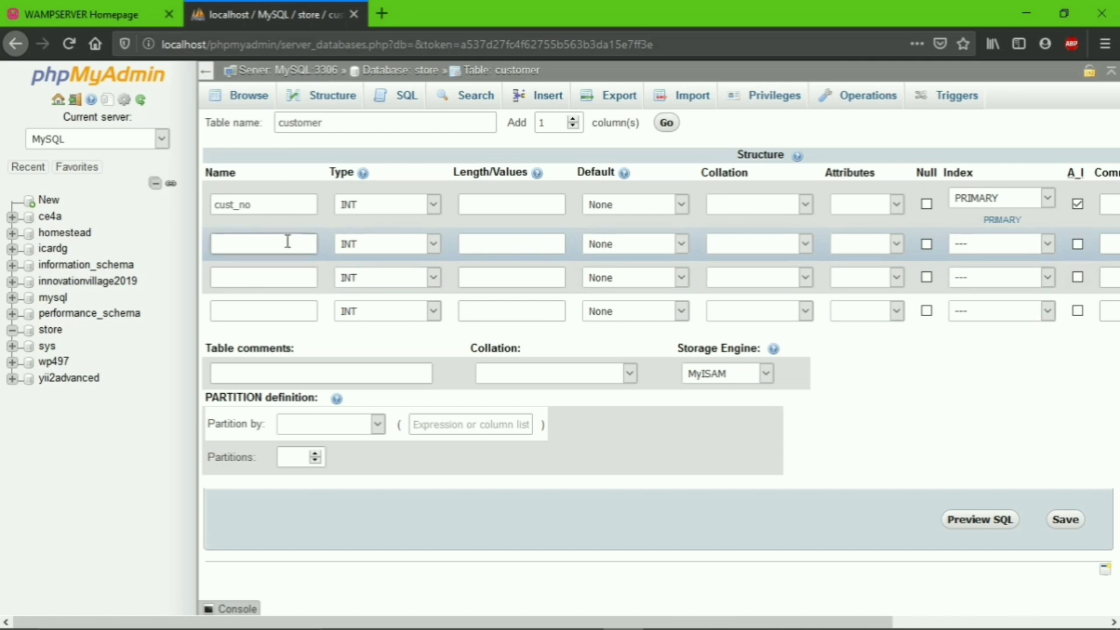
type("c")
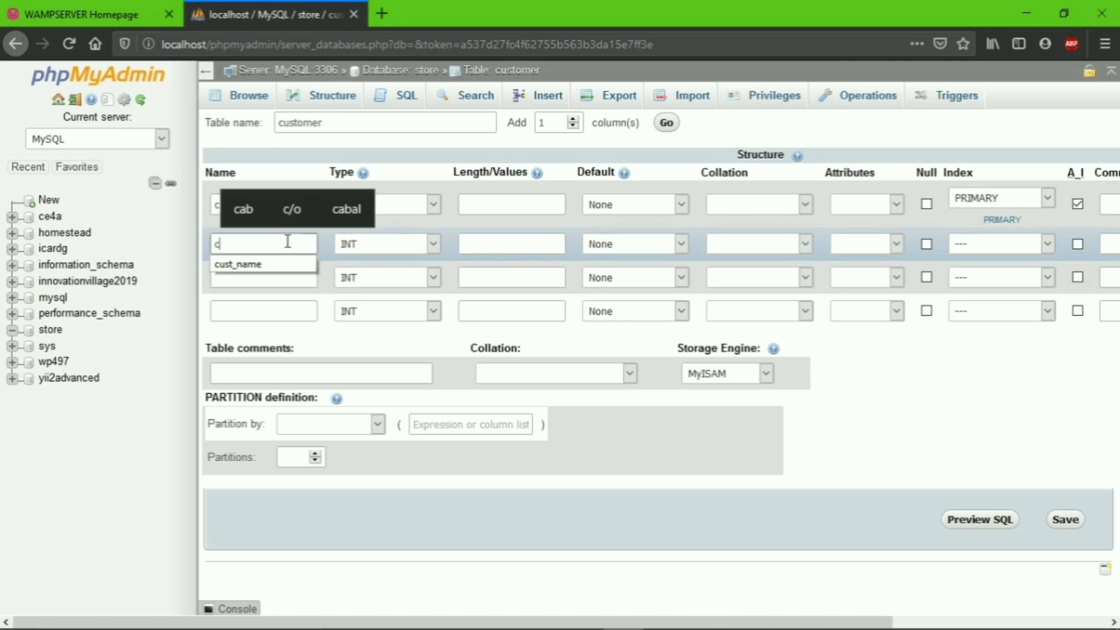
left_click(268, 270)
left_click(367, 245)
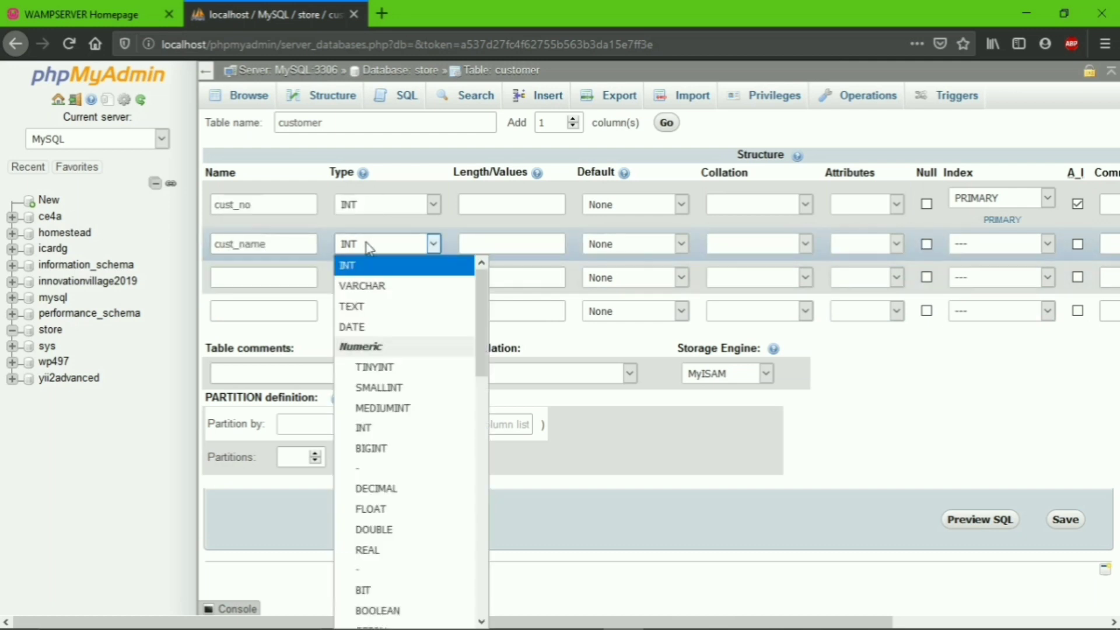
left_click(369, 286)
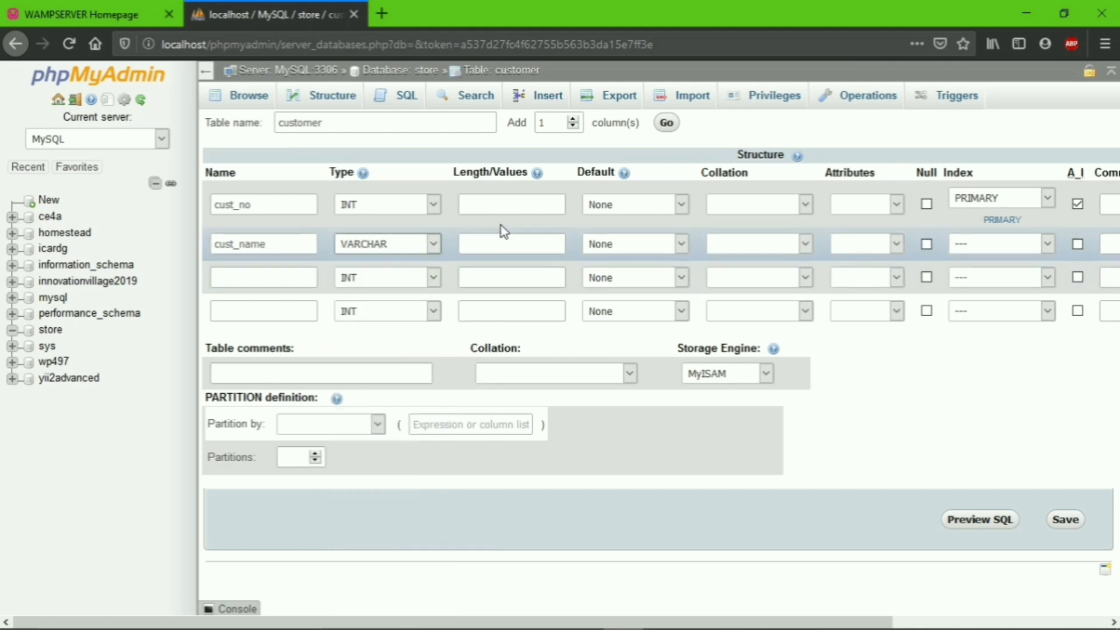
left_click(507, 246)
type("30")
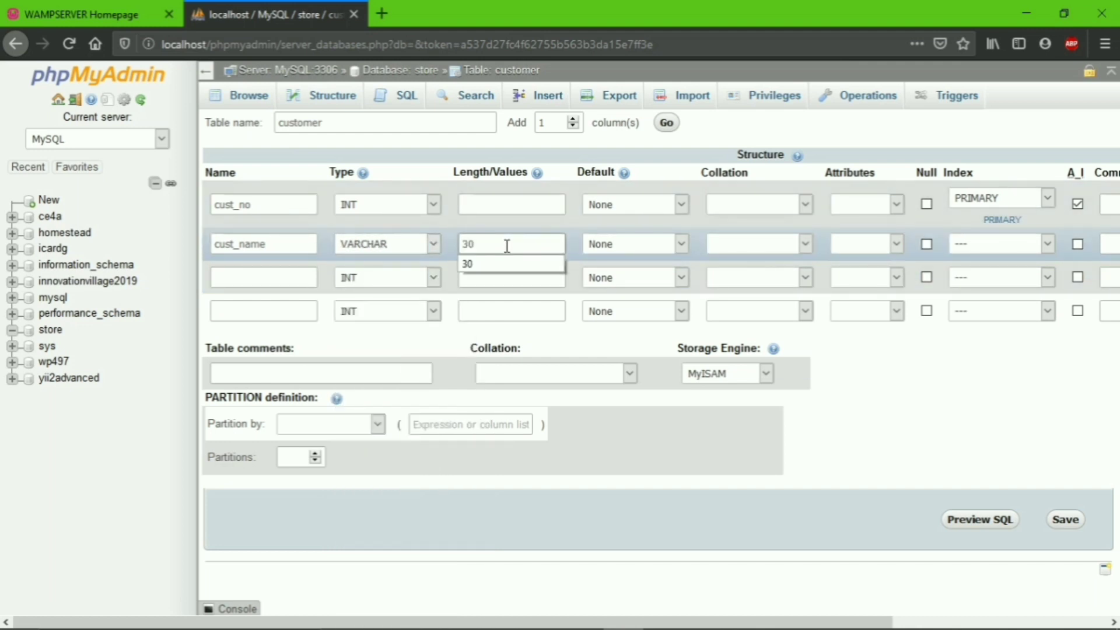
Define the third column as item_purchased with type VARCHAR and length 30
left_click(306, 275)
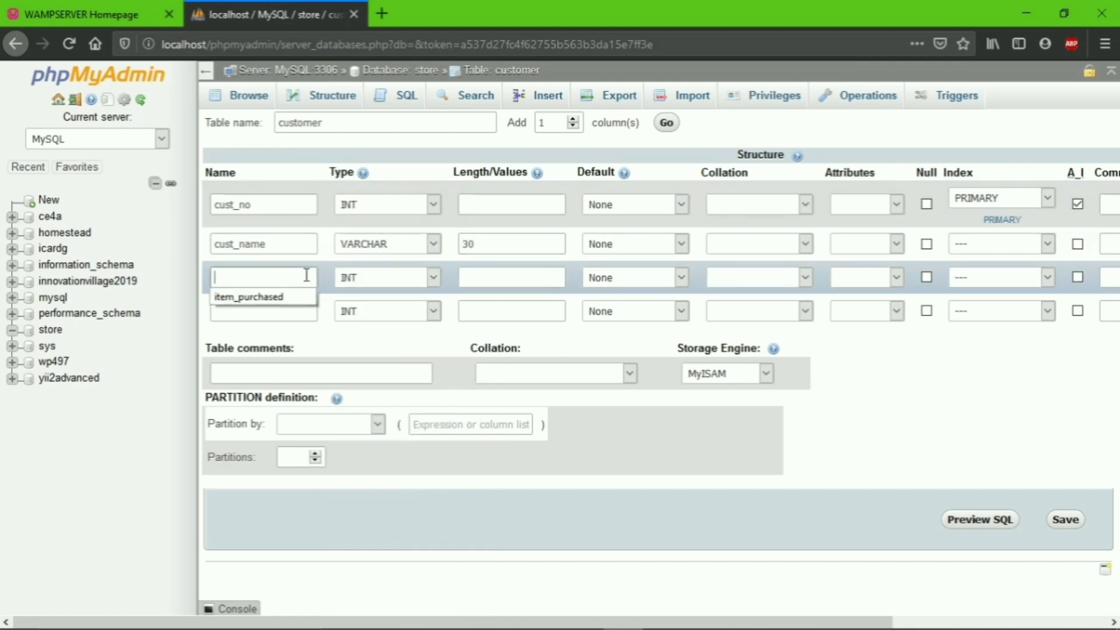
left_click(274, 298)
left_click(356, 277)
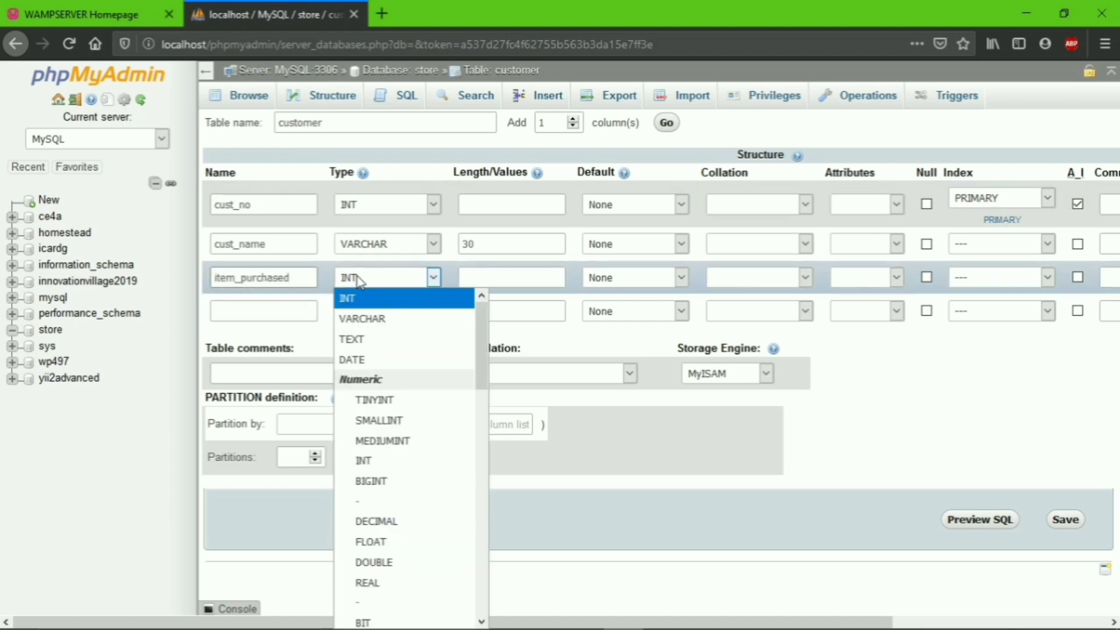
left_click(372, 318)
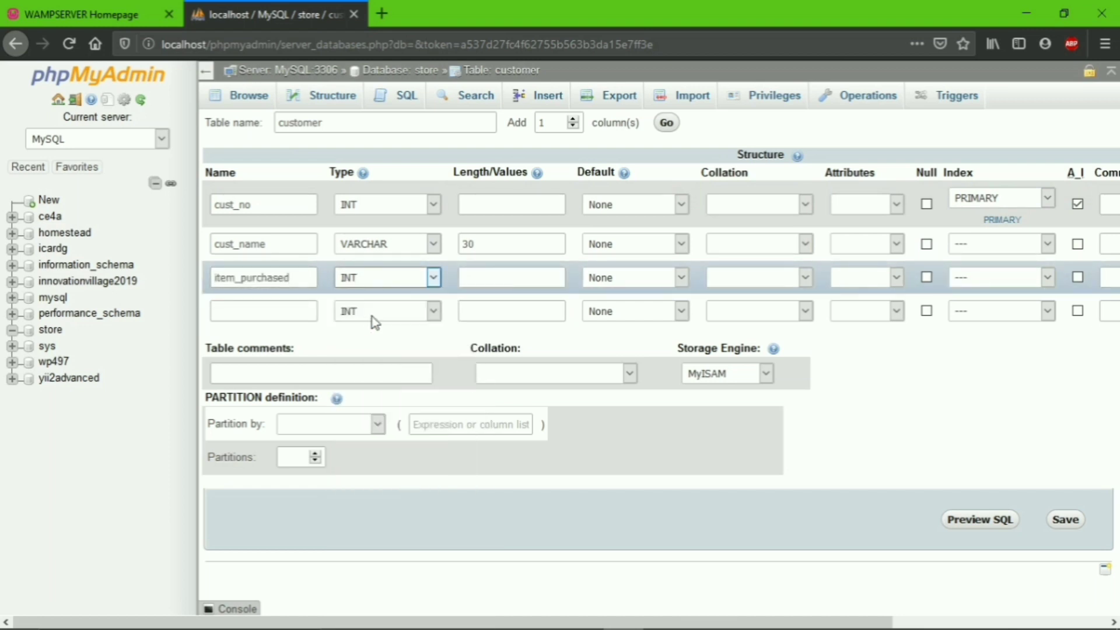
left_click(480, 278)
type("30")
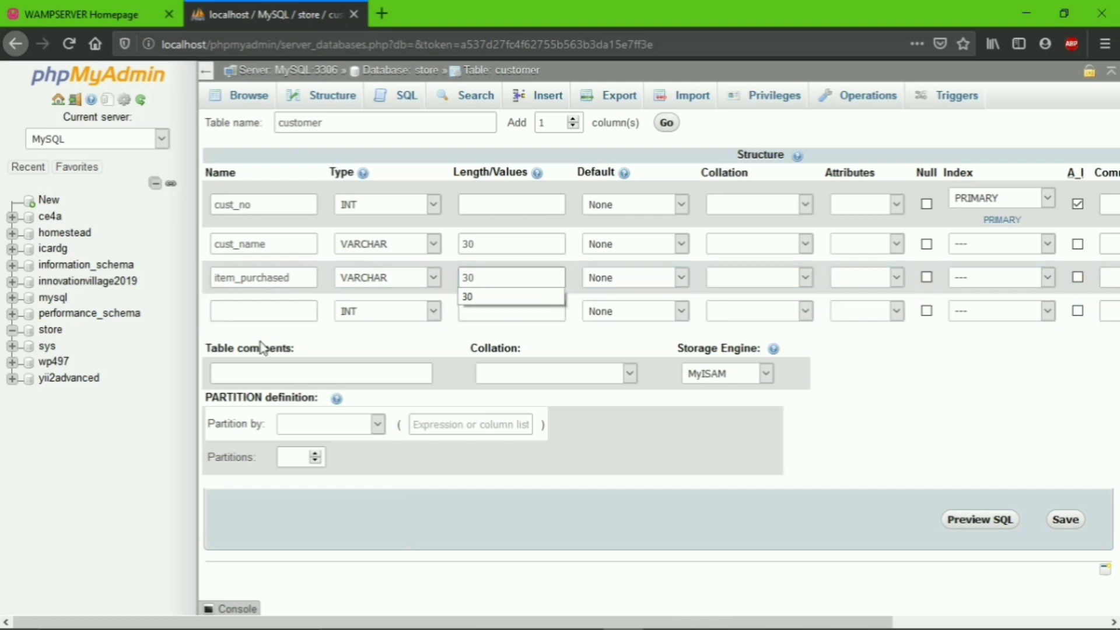
Define the fourth column as mob_no with type BIGINT and save the customer table
left_click(248, 310)
left_click(248, 309)
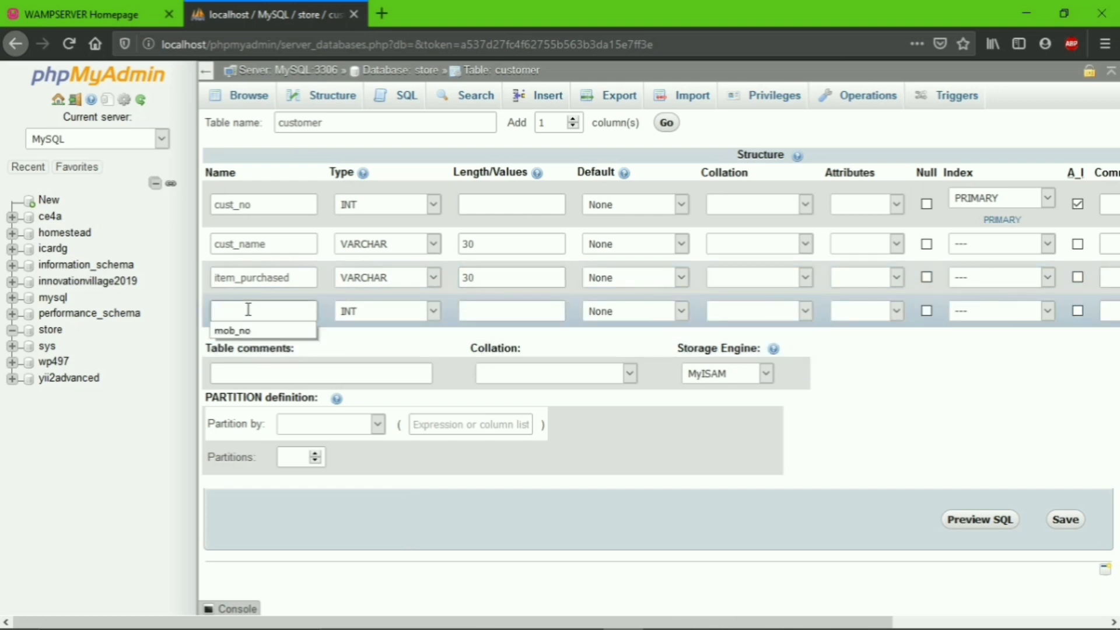
left_click(245, 334)
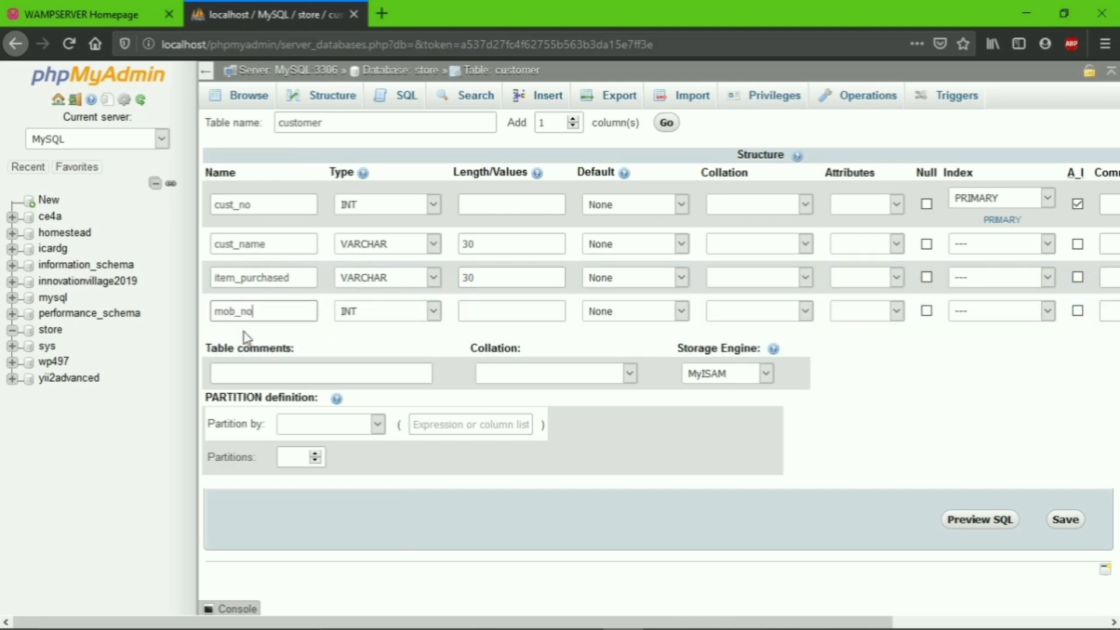
left_click(364, 316)
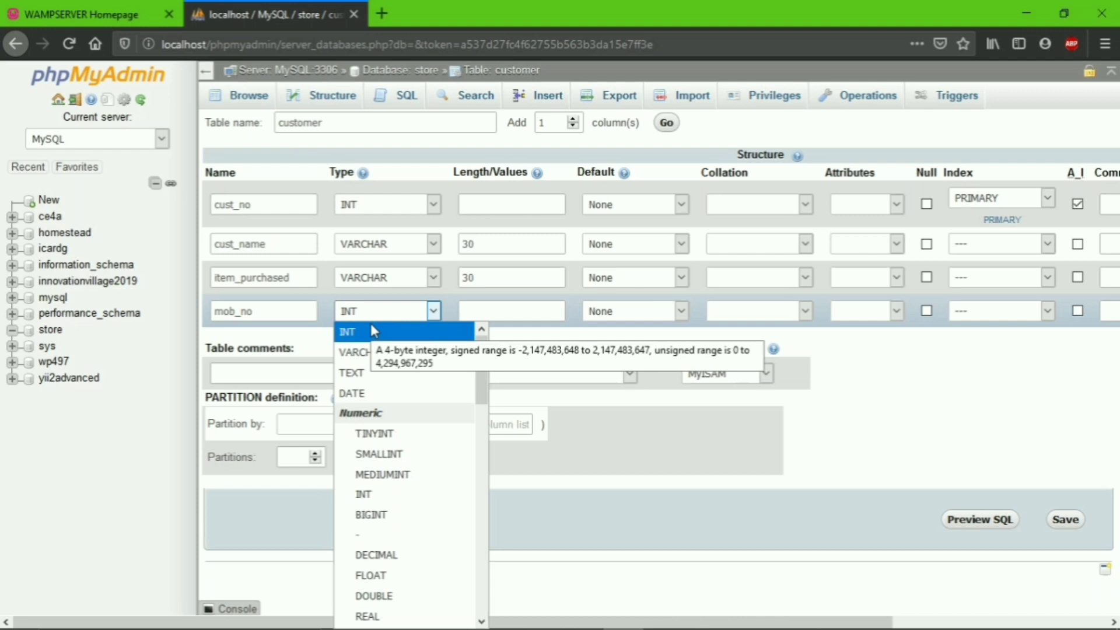
left_click(366, 515)
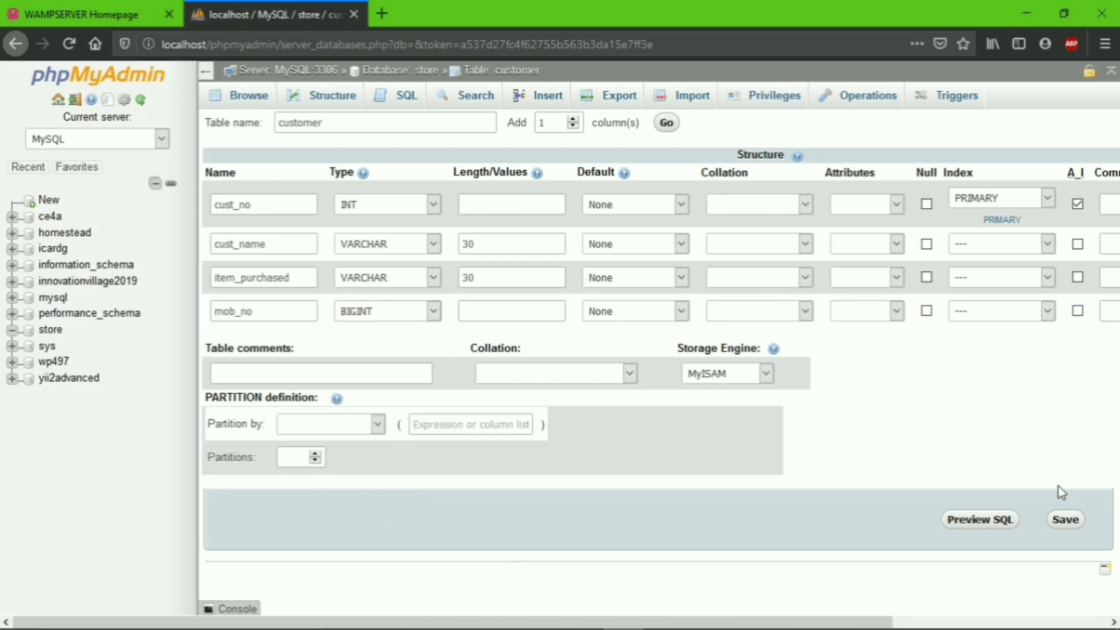
left_click(1069, 519)
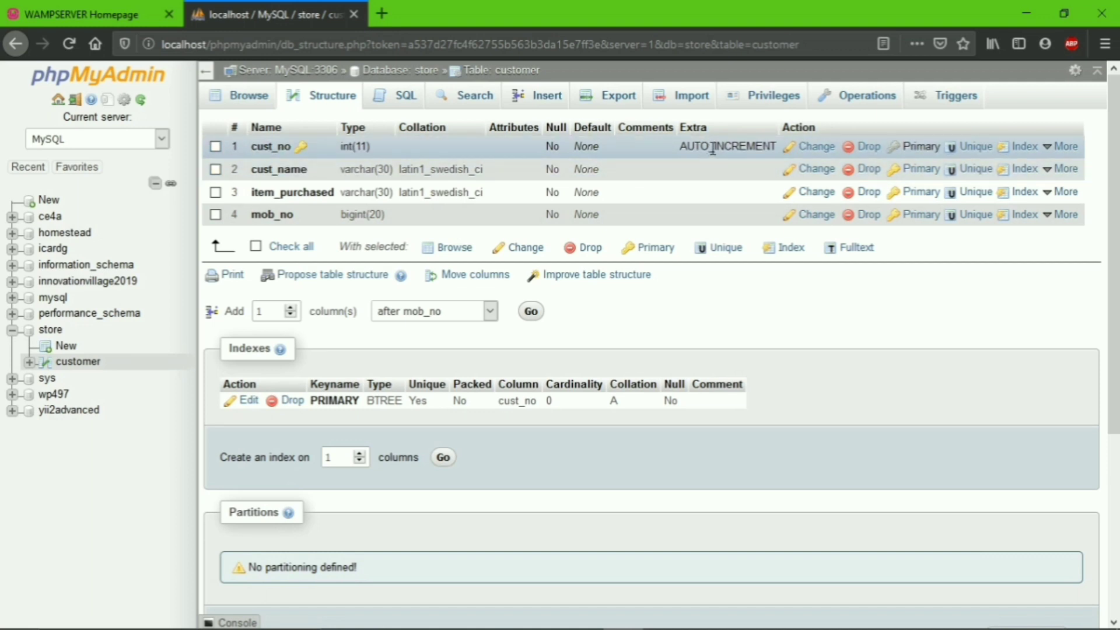
Examine the data types and lengths of the cust_no and mob_no columns in the customer table's structure
double_click(347, 146)
double_click(360, 146)
double_click(352, 215)
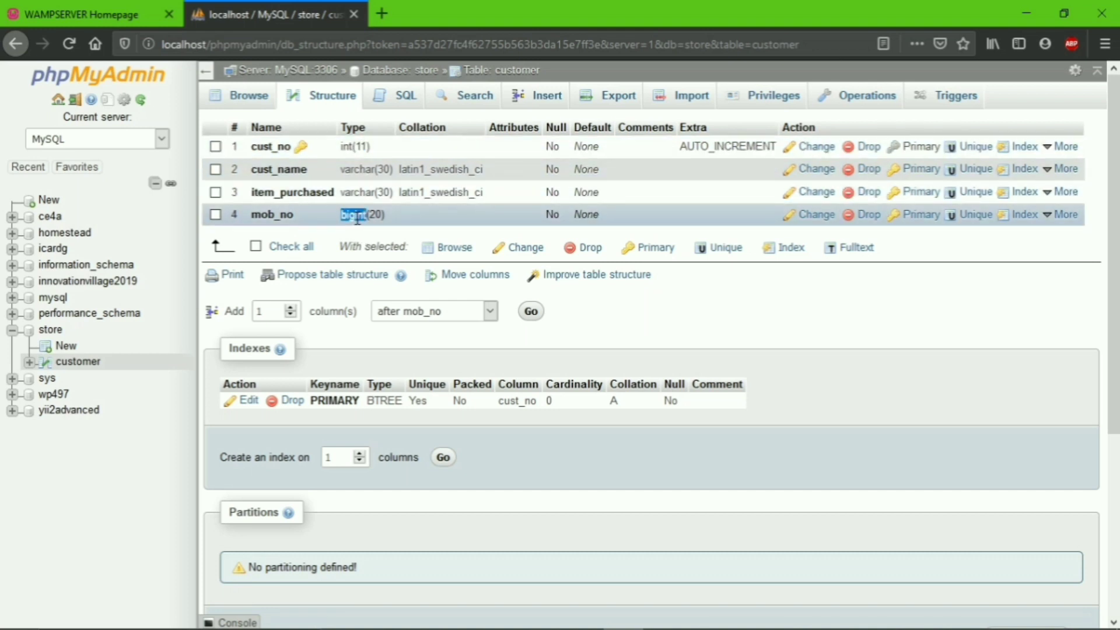
double_click(375, 214)
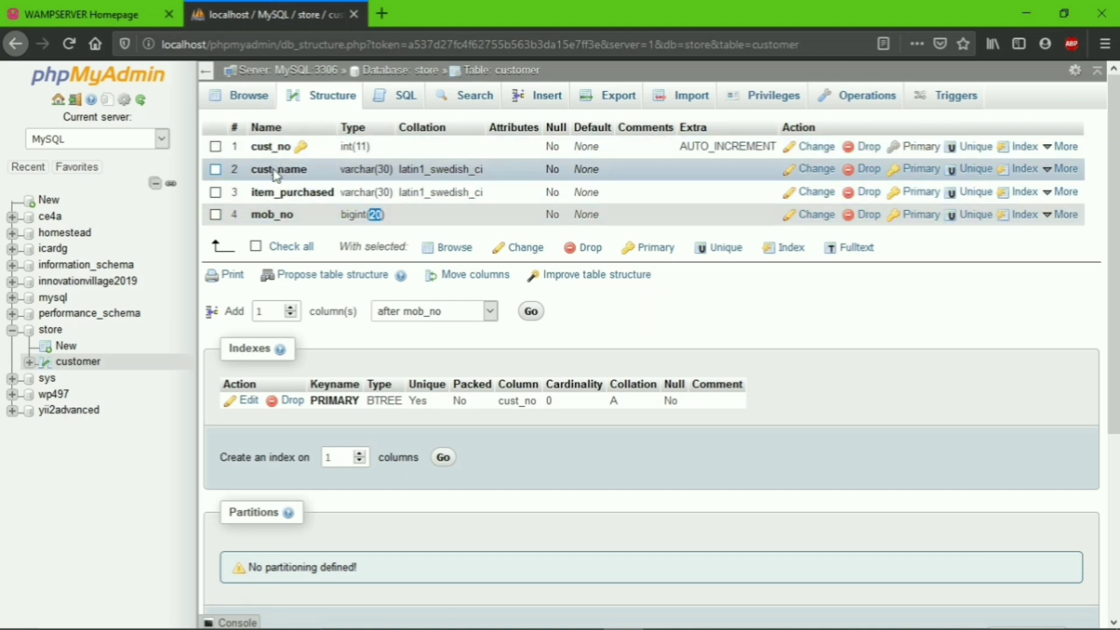